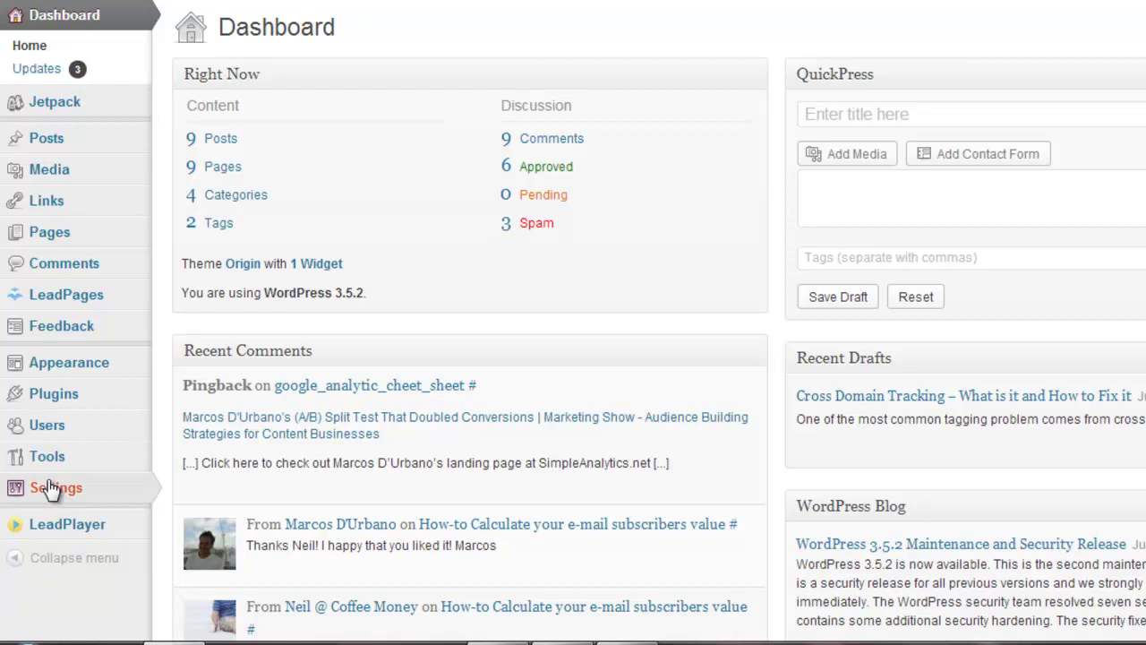
Search Add New plugins for 'yoast google analytics' and confirm Google Analytics for WordPress shows Installed.
{"action": "mouse_move", "coordinate": [56, 408]}
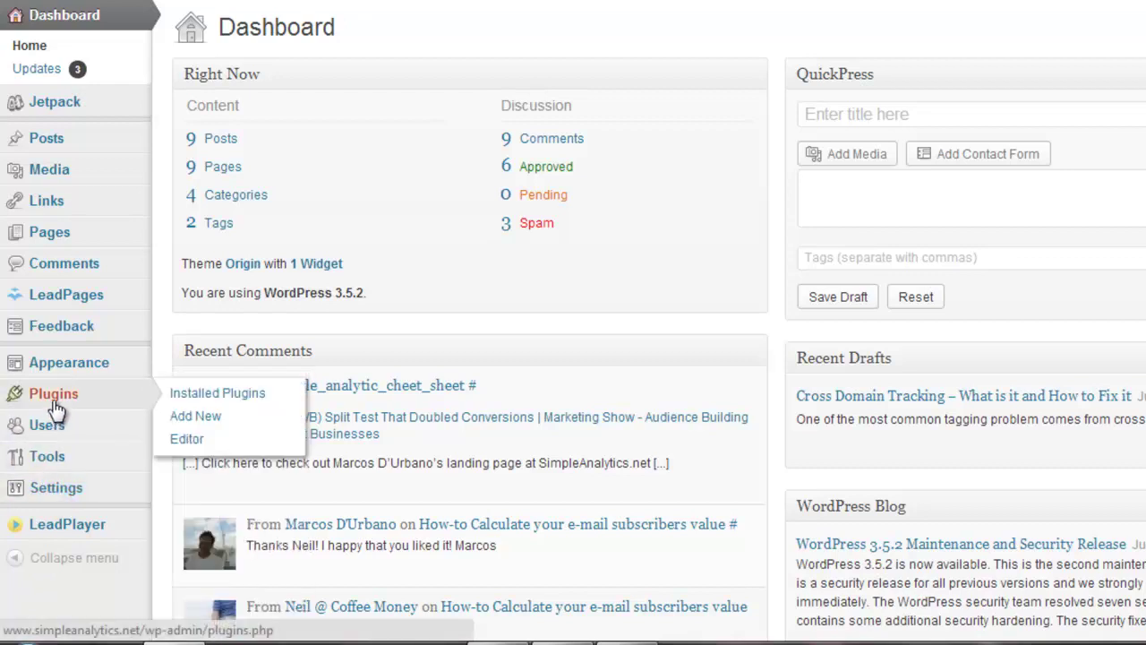
{"action": "left_click", "coordinate": [178, 424]}
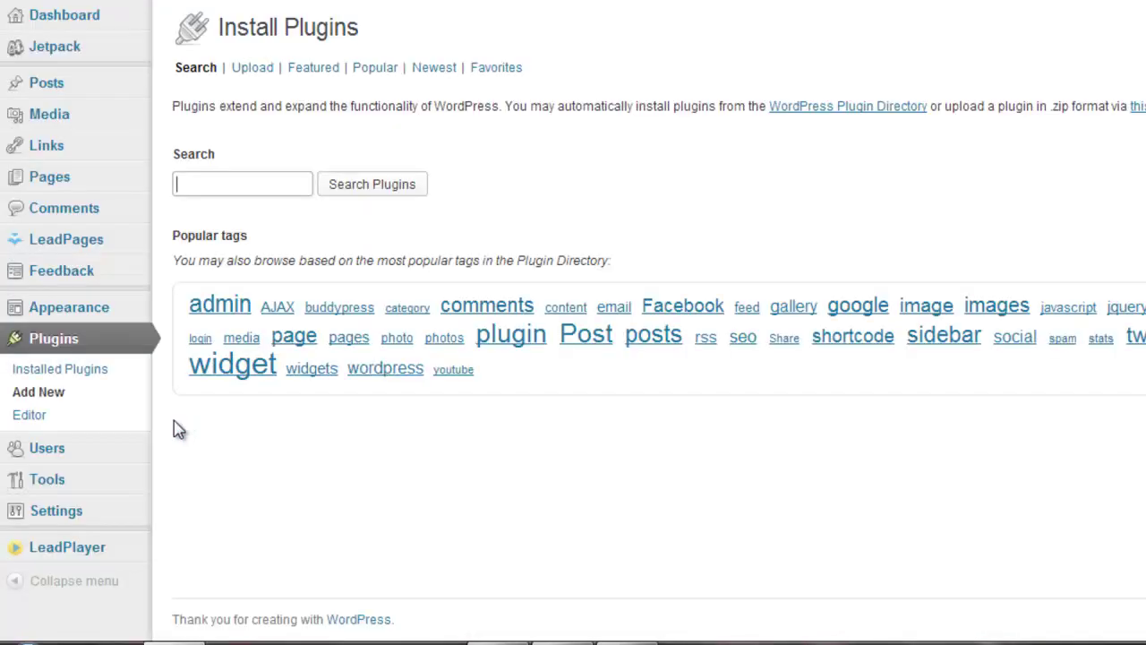
{"action": "left_click", "coordinate": [209, 185]}
{"action": "type", "text": "y"}
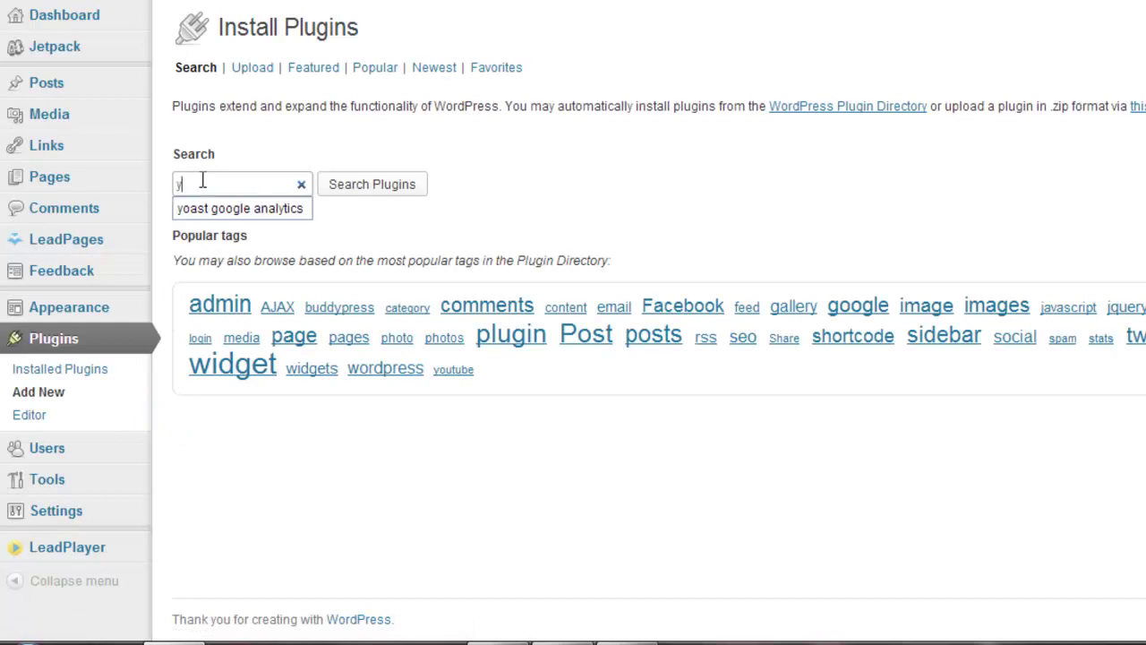
{"action": "left_click", "coordinate": [215, 208]}
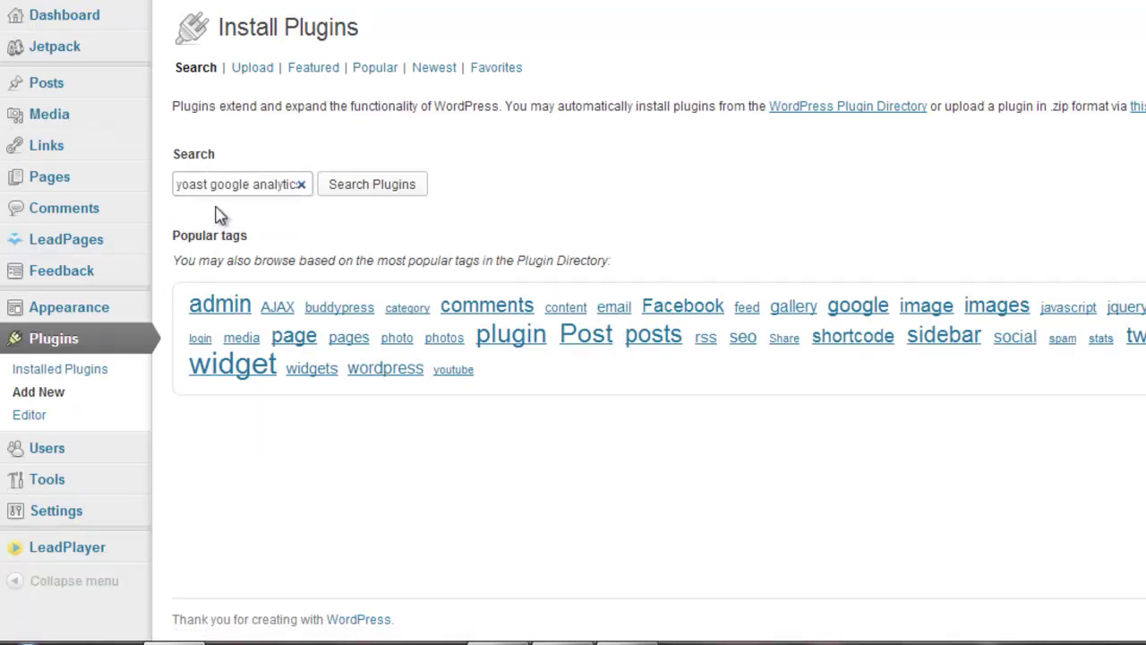
{"action": "left_click", "coordinate": [347, 193]}
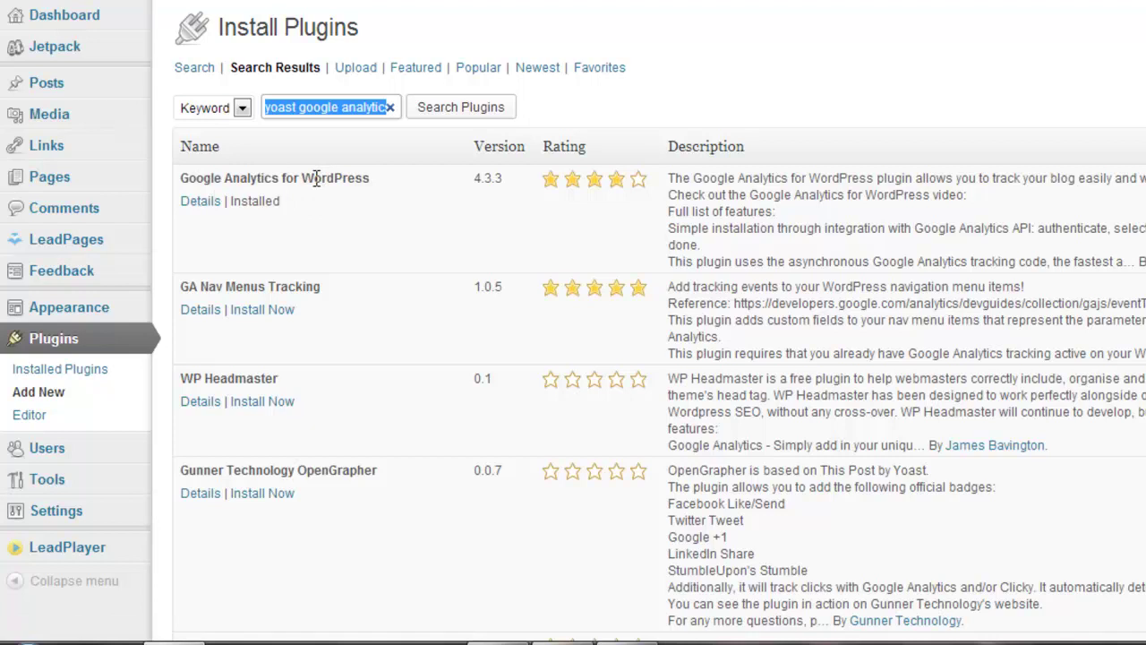
{"action": "mouse_move", "coordinate": [255, 202]}
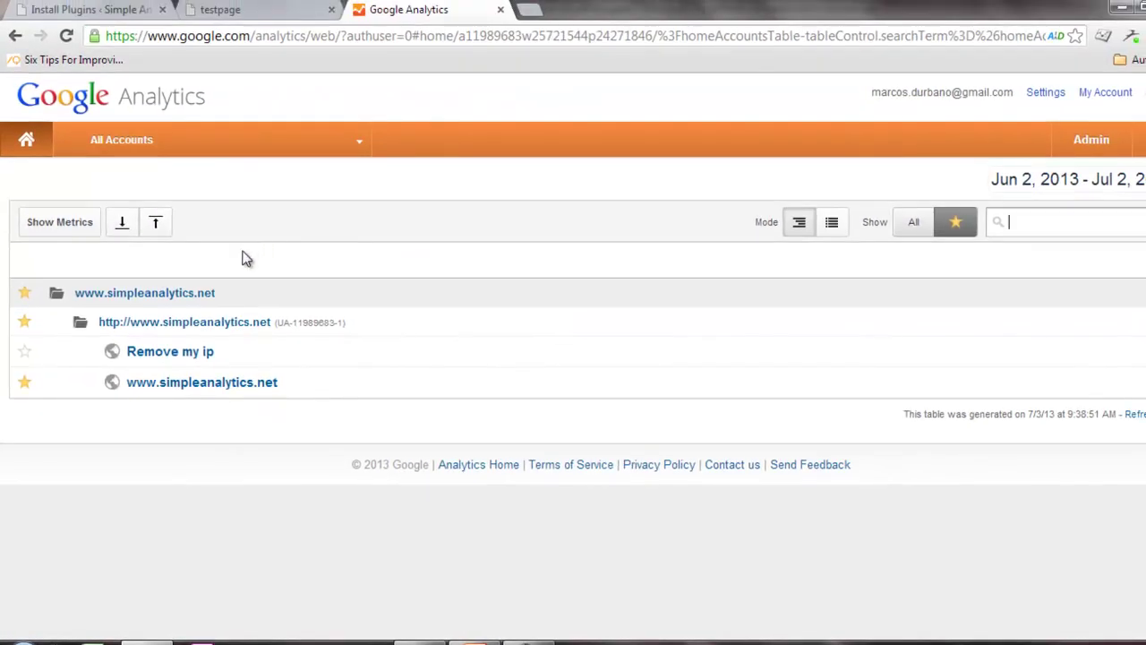
{"action": "left_click", "coordinate": [200, 385]}
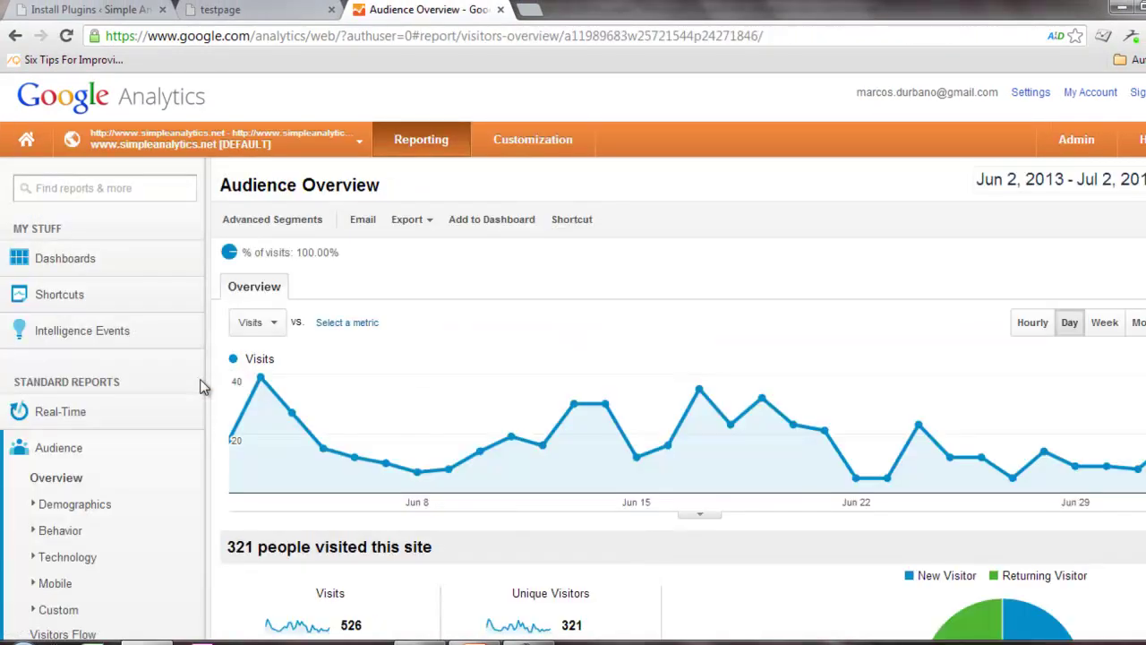
{"action": "left_click", "coordinate": [1078, 142]}
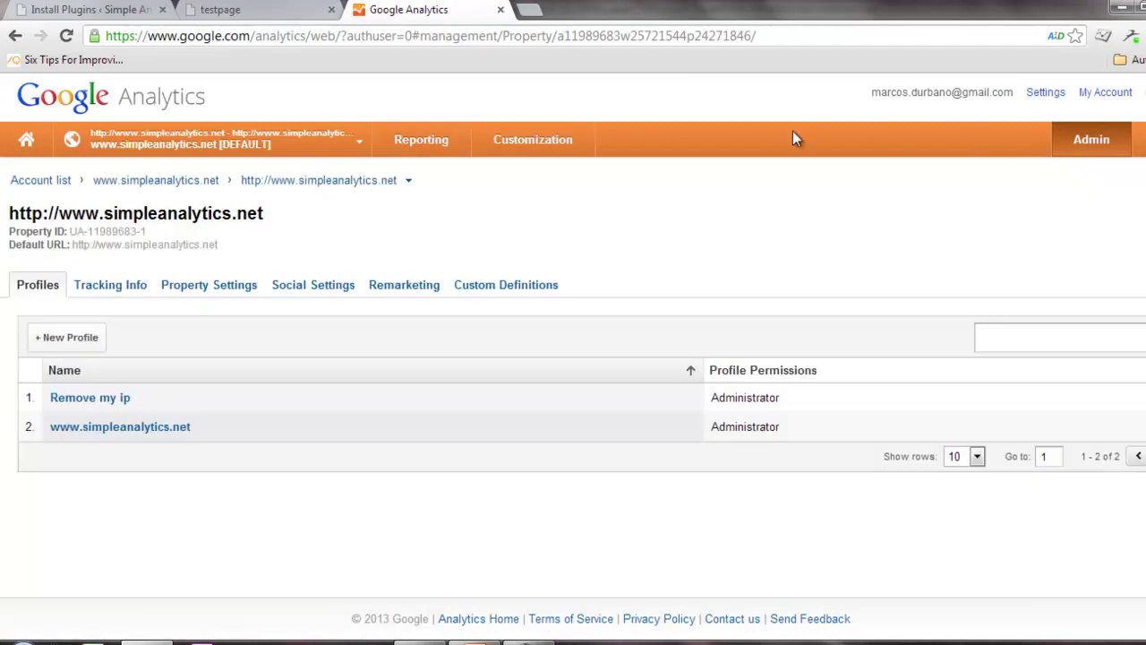
{"action": "left_click", "coordinate": [132, 291]}
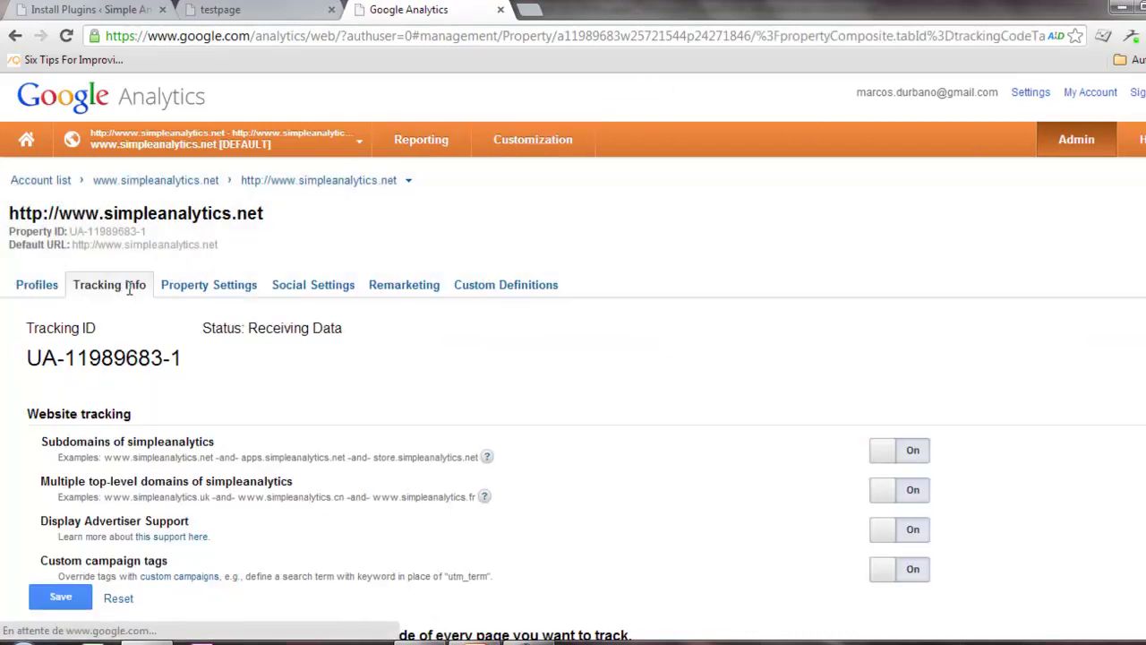
{"action": "left_click_drag", "start_coordinate": [182, 358], "coordinate": [32, 365]}
{"action": "key", "text": "ctrl+c"}
Paste the tracking ID into a Notepad note and return to the browser.
{"action": "left_click", "coordinate": [395, 639]}
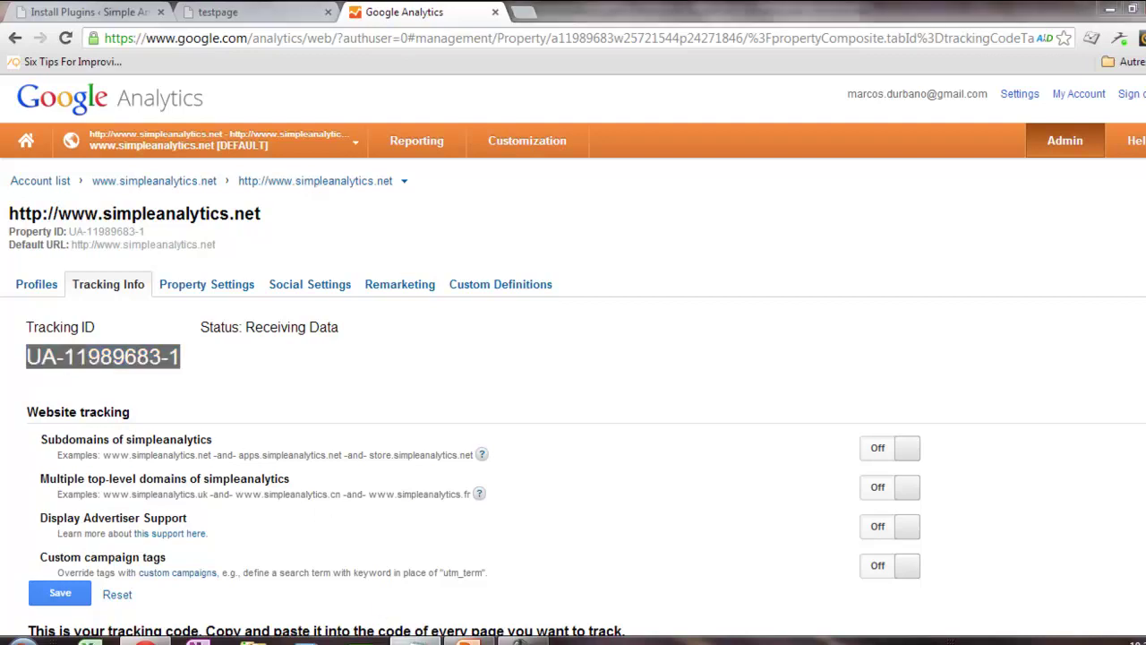
{"action": "key", "text": "ctrl+v"}
{"action": "left_click_drag", "start_coordinate": [582, 433], "coordinate": [482, 433]}
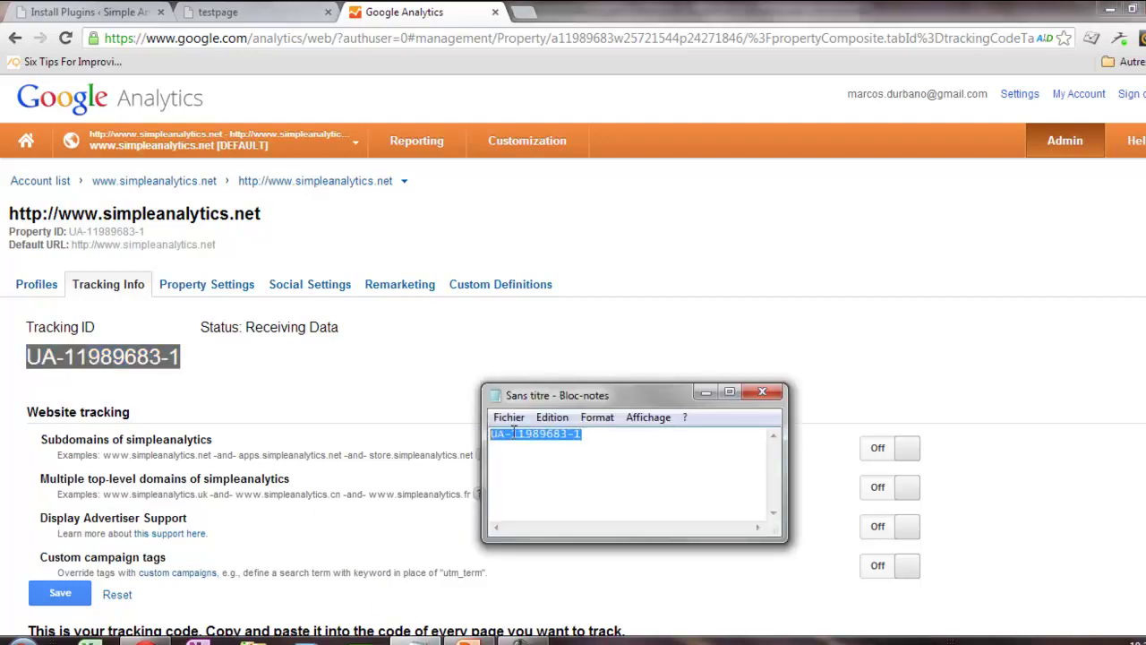
{"action": "left_click", "coordinate": [602, 463]}
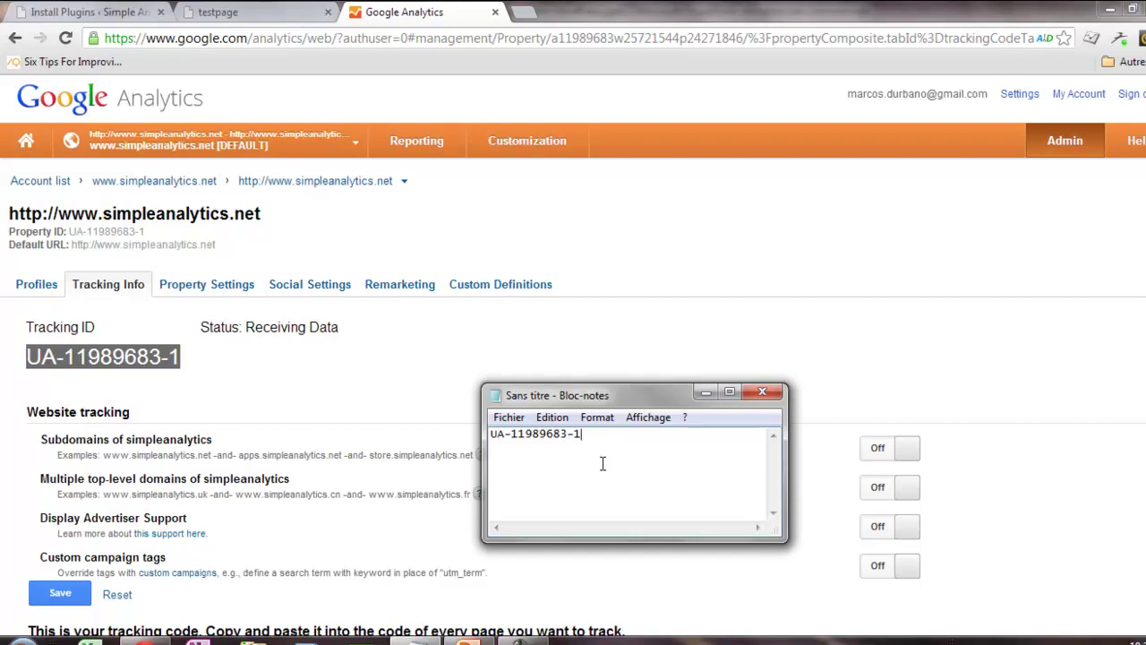
{"action": "left_click", "coordinate": [497, 18]}
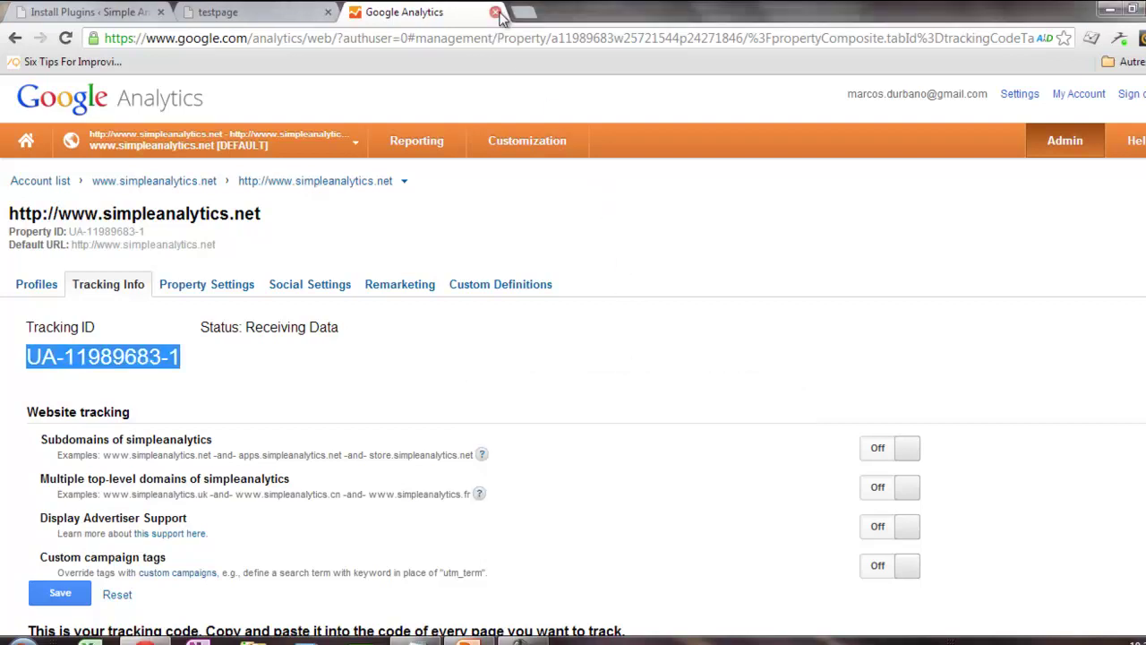
Replace the manual UA code in the Google Analytics plugin configuration with the copied tracking ID.
{"action": "left_click", "coordinate": [494, 12]}
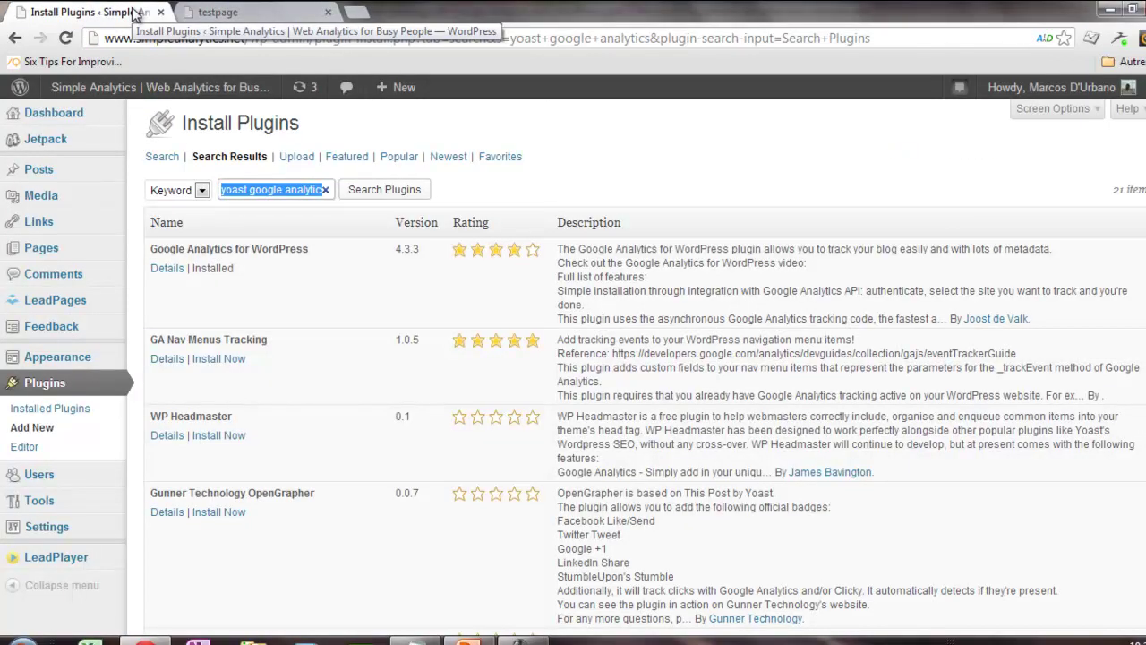
{"action": "mouse_move", "coordinate": [39, 534]}
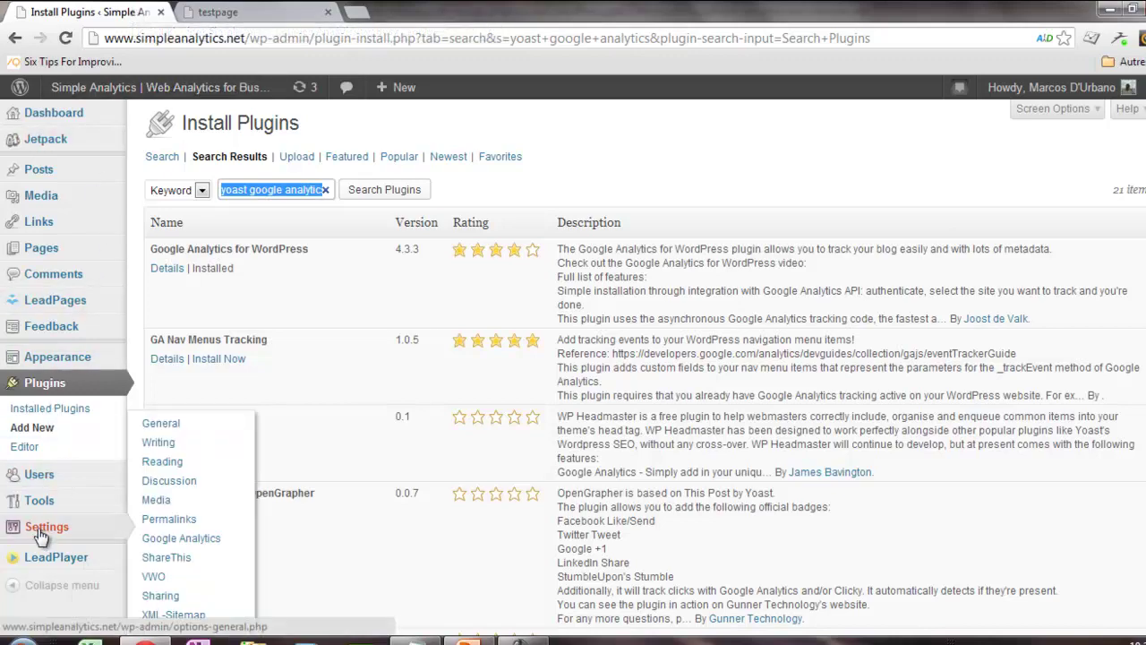
{"action": "left_click", "coordinate": [175, 539]}
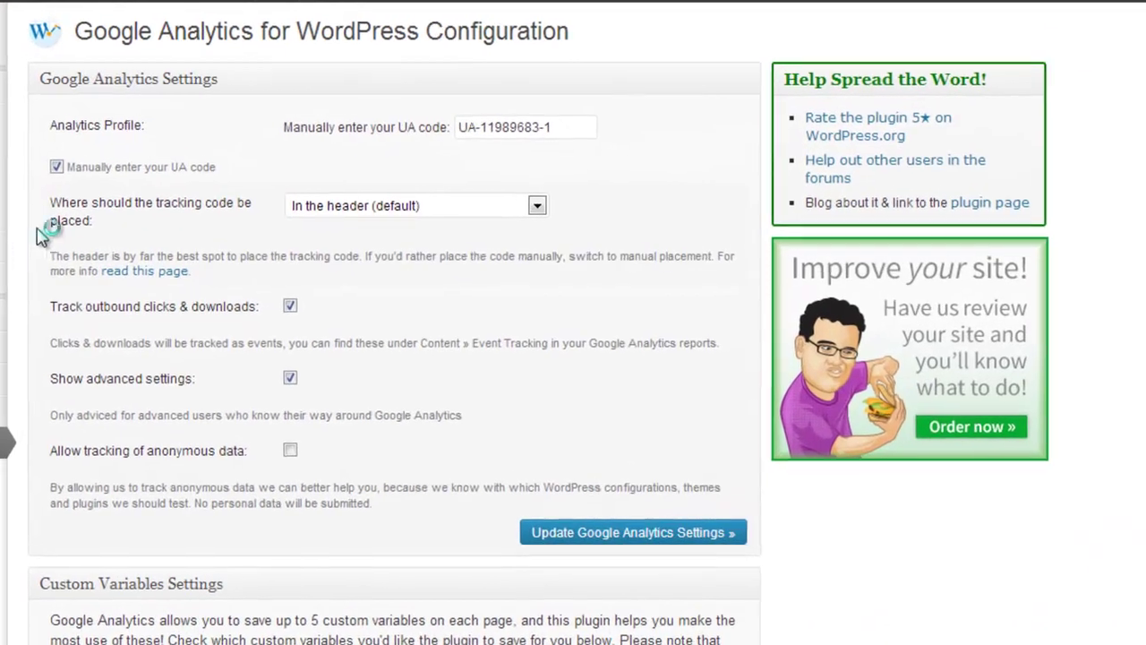
{"action": "left_click", "coordinate": [56, 167]}
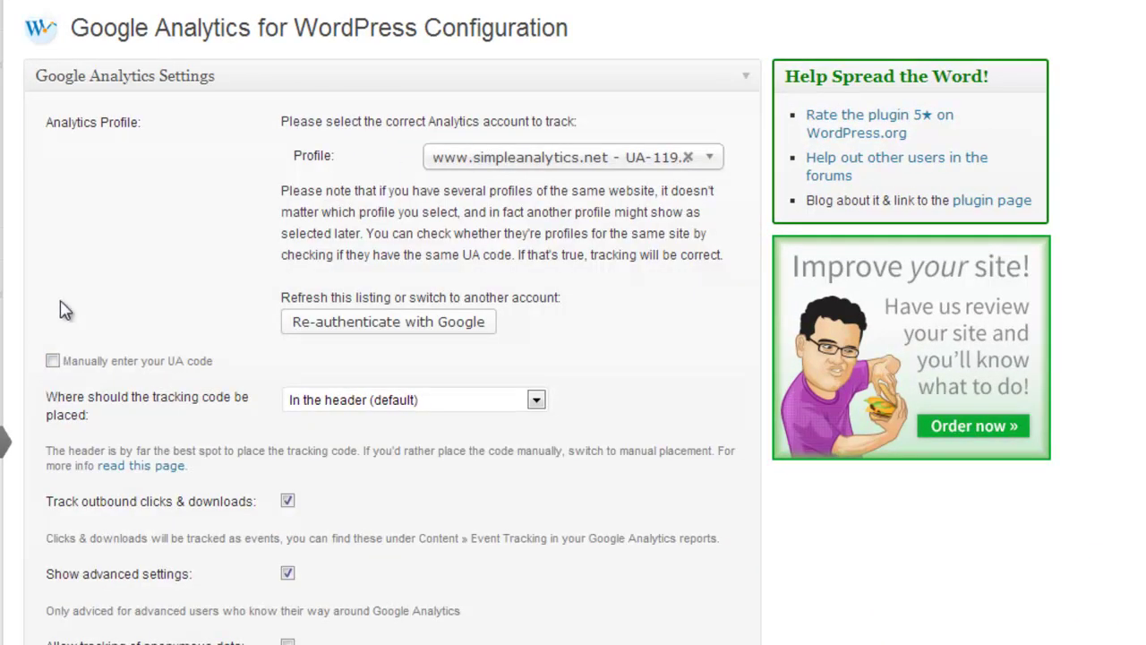
{"action": "left_click", "coordinate": [53, 361]}
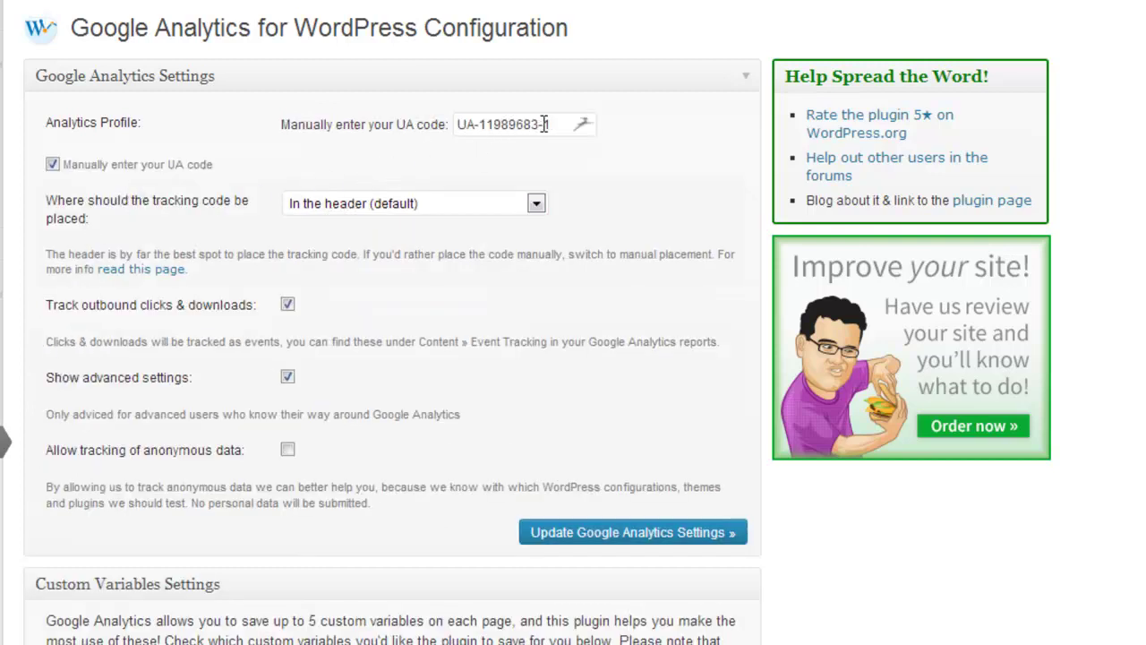
{"action": "left_click_drag", "start_coordinate": [550, 124], "coordinate": [439, 125]}
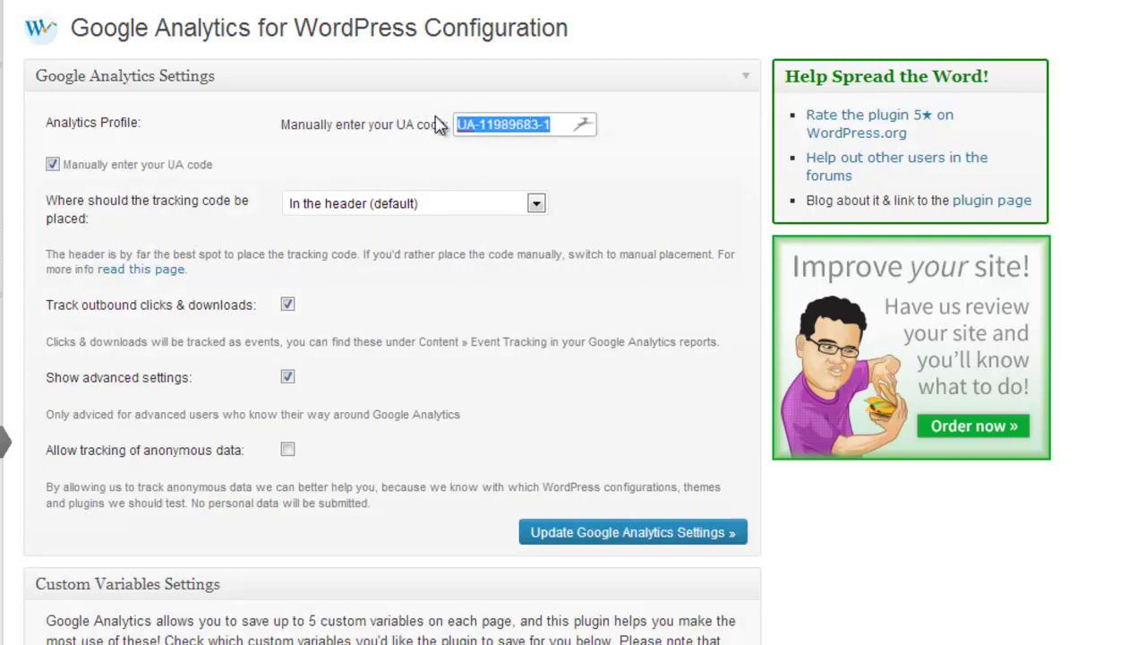
{"action": "key", "text": "ctrl+v"}
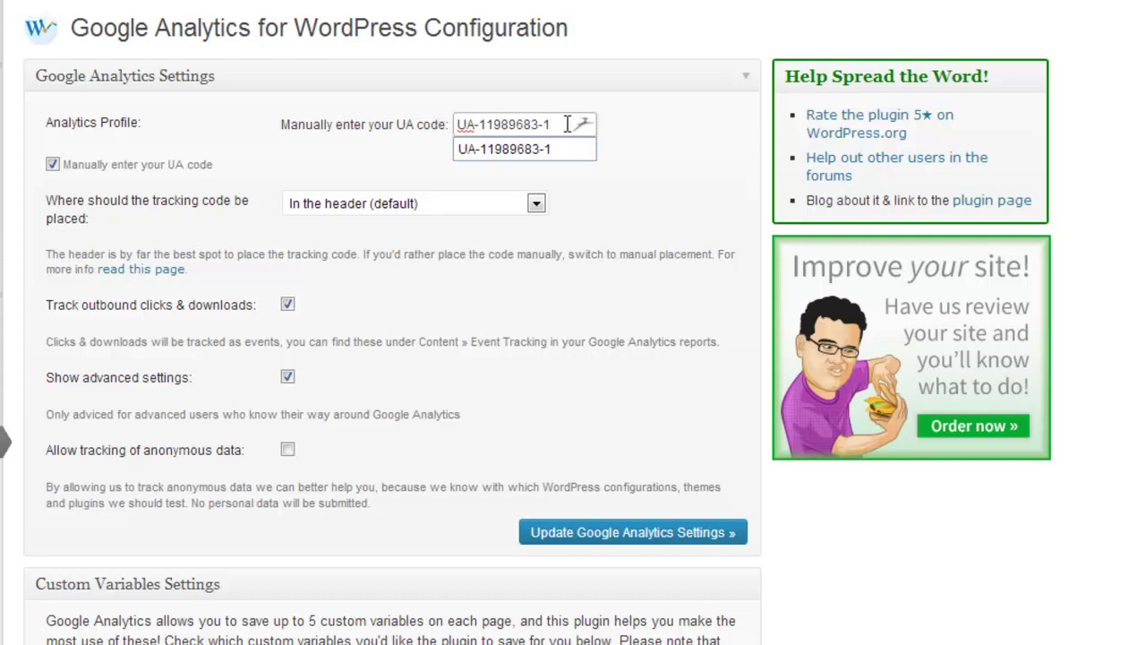
{"action": "left_click", "coordinate": [638, 132]}
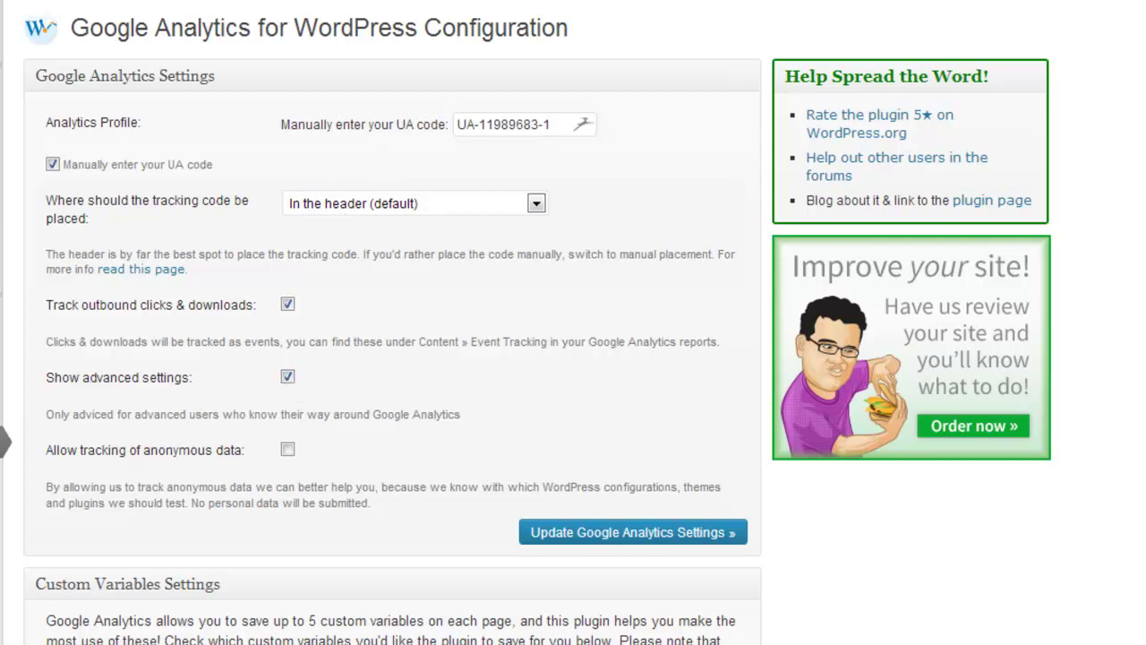
{"action": "scroll", "coordinate": [526, 322], "scroll_direction": "down", "scroll_amount": 8}
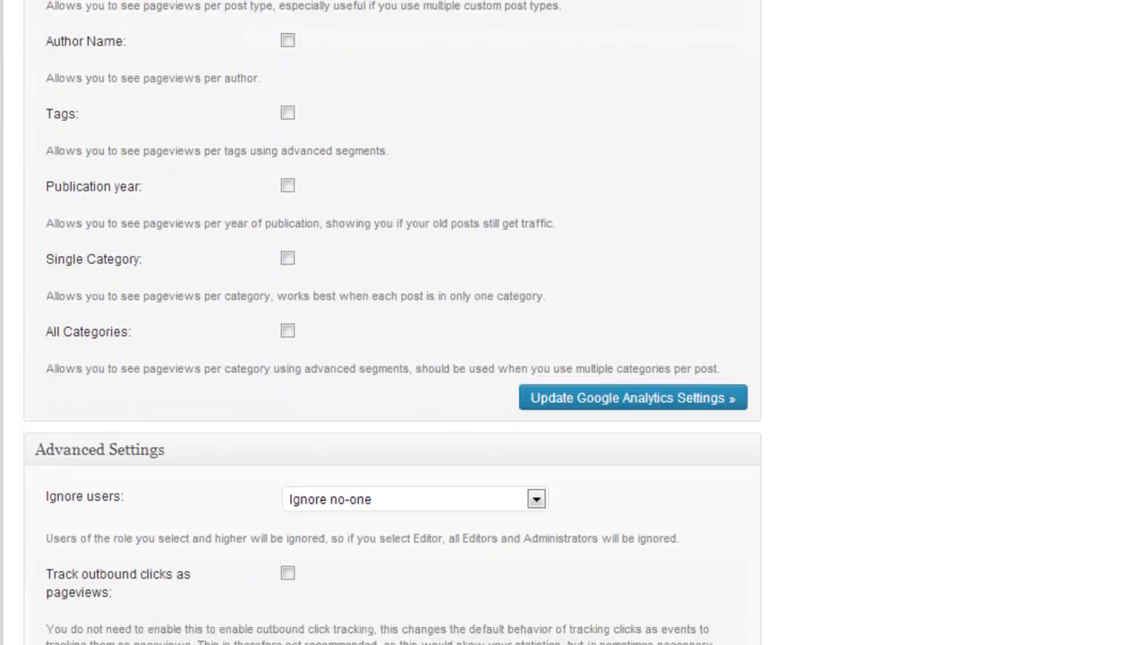
{"action": "scroll", "coordinate": [394, 322], "scroll_direction": "down", "scroll_amount": 7}
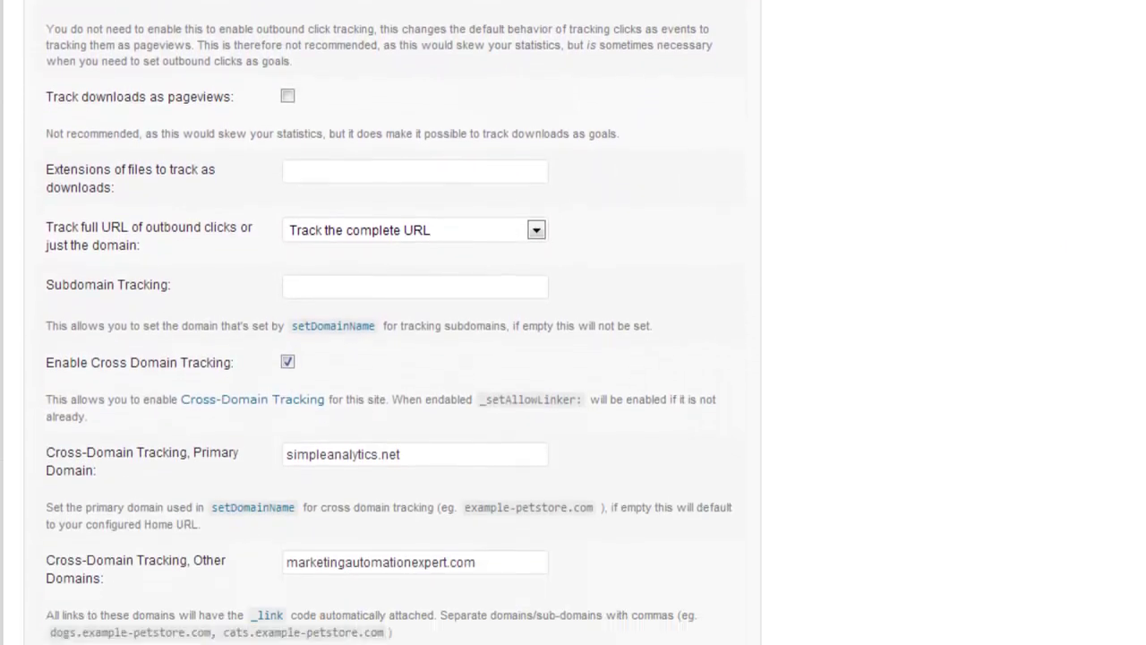
{"action": "scroll", "coordinate": [542, 325], "scroll_direction": "down", "scroll_amount": 1}
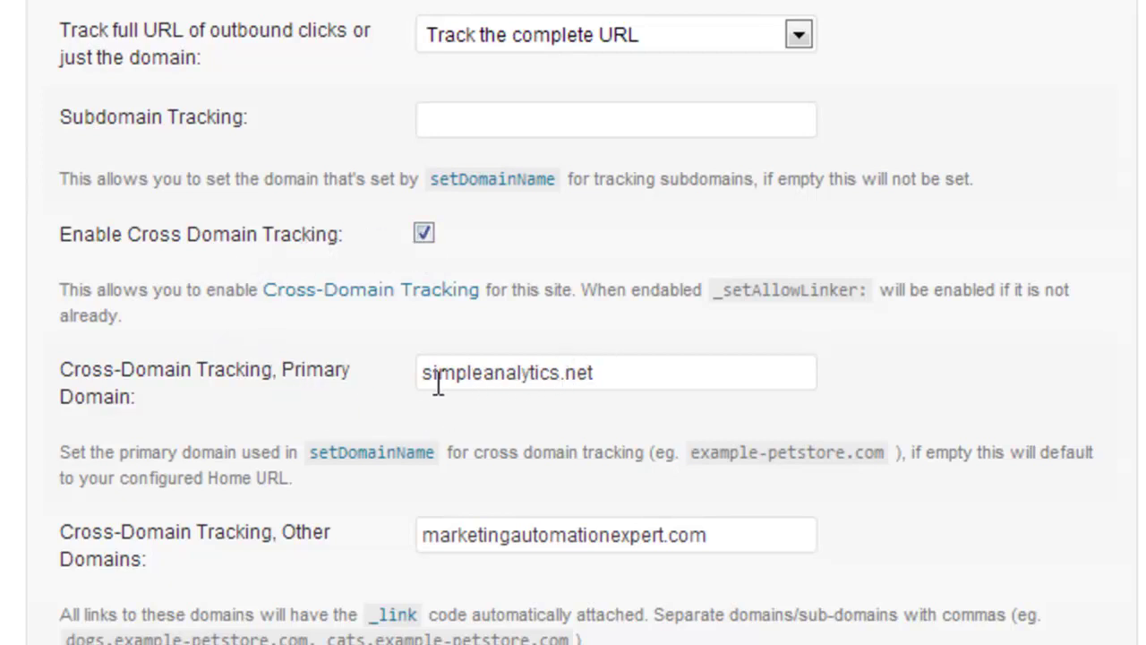
{"action": "left_click", "coordinate": [603, 370]}
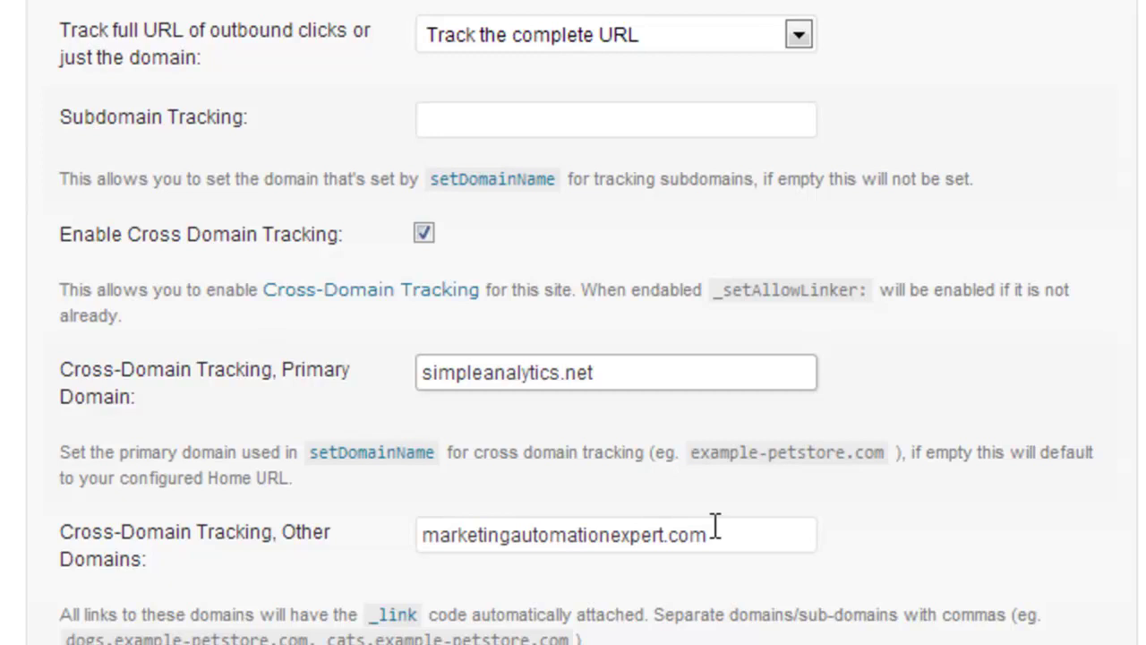
{"action": "left_click", "coordinate": [474, 119]}
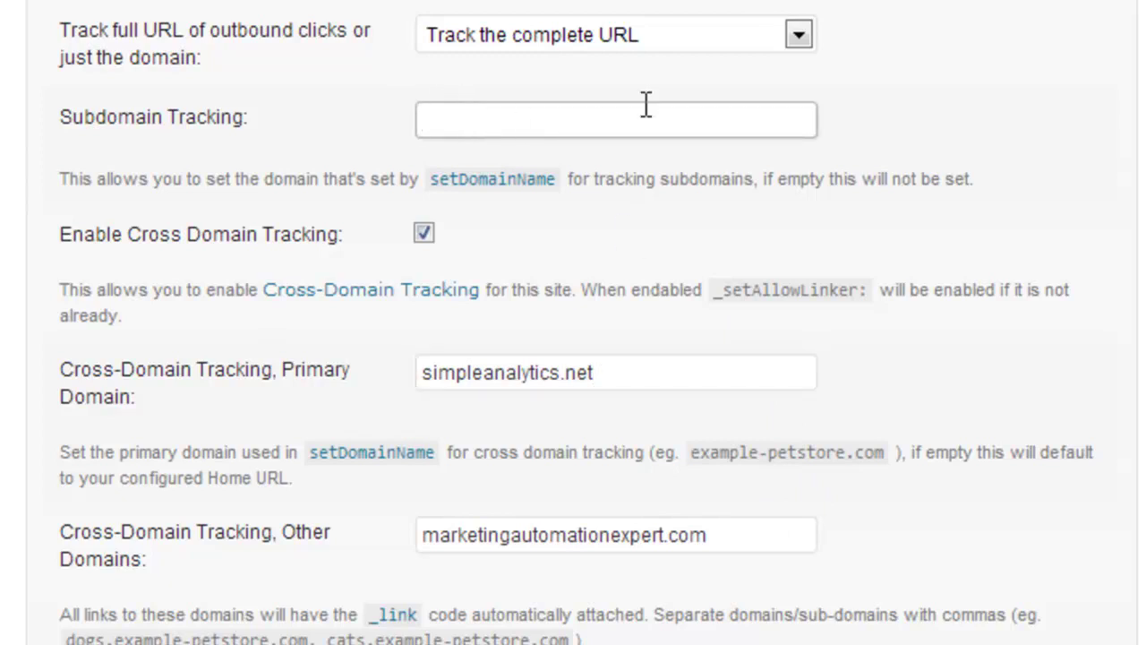
{"action": "type", "text": "simpleanalyt"}
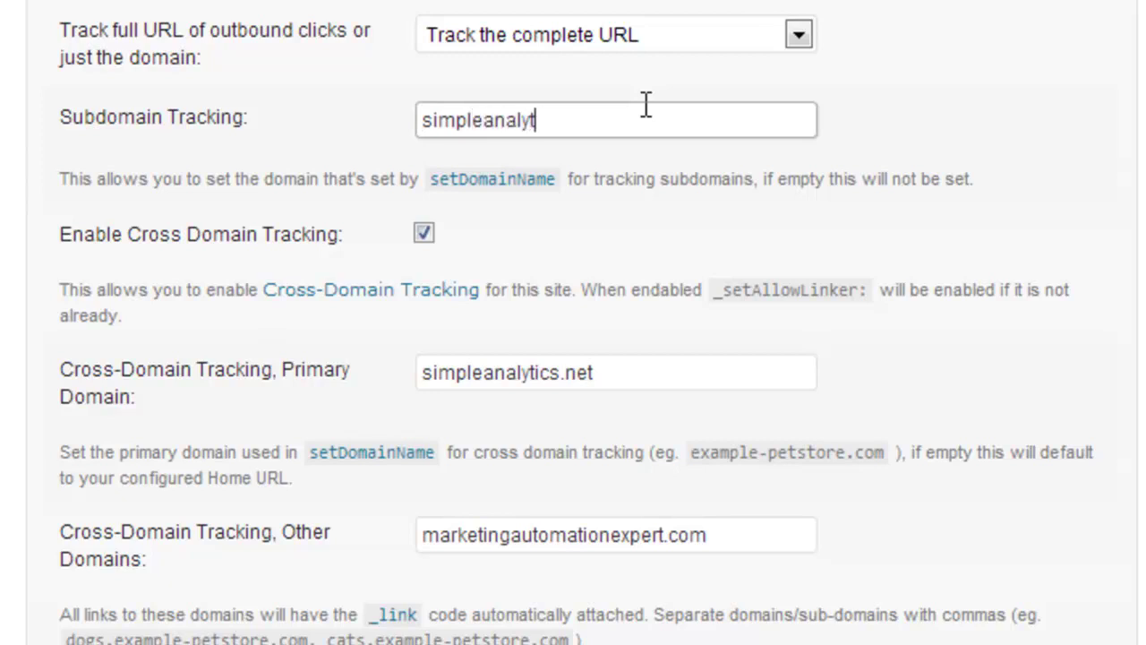
{"action": "type", "text": "ics.net"}
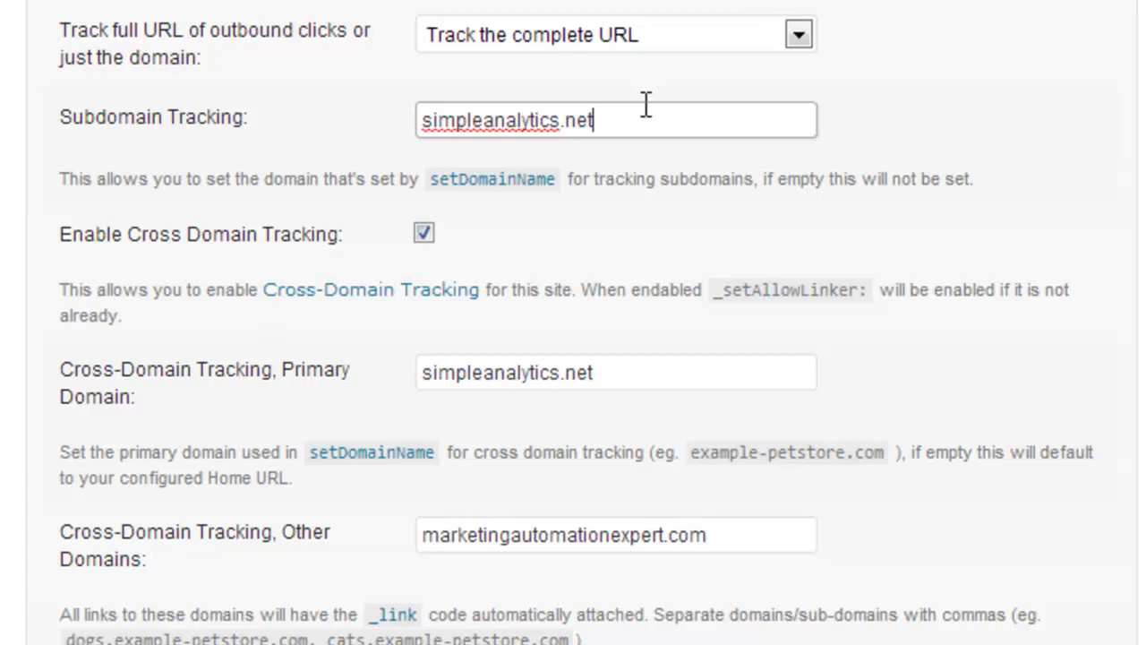
{"action": "key", "text": "BackSpace"}
{"action": "key", "text": "BackSpace"}
{"action": "key", "text": "BackSpace"}
{"action": "key", "text": "BackSpace"}
{"action": "key", "text": "BackSpace"}
{"action": "key", "text": "BackSpace"}
{"action": "key", "text": "BackSpace"}
{"action": "key", "text": "BackSpace"}
{"action": "key", "text": "BackSpace"}
{"action": "key", "text": "BackSpace"}
{"action": "key", "text": "BackSpace"}
{"action": "key", "text": "BackSpace"}
{"action": "key", "text": "BackSpace"}
{"action": "key", "text": "BackSpace"}
{"action": "key", "text": "BackSpace"}
{"action": "key", "text": "BackSpace"}
{"action": "key", "text": "BackSpace"}
{"action": "key", "text": "BackSpace"}
{"action": "key", "text": "BackSpace"}
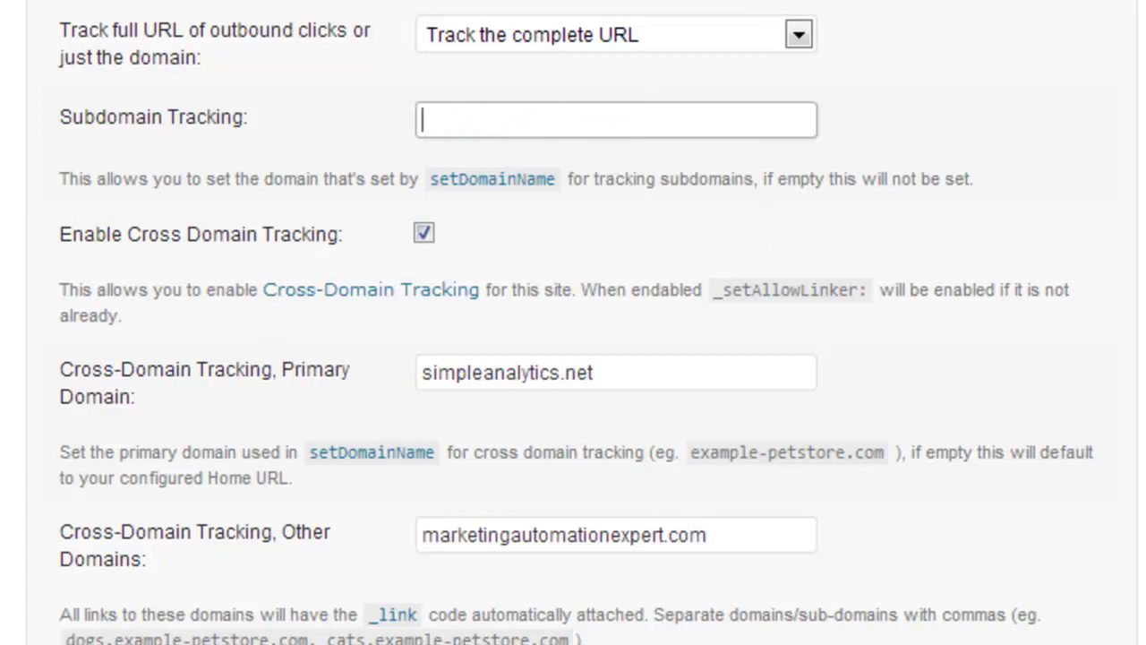
{"action": "scroll", "coordinate": [597, 139], "scroll_direction": "down", "scroll_amount": 3}
{"action": "scroll", "coordinate": [573, 335], "scroll_direction": "down", "scroll_amount": 10}
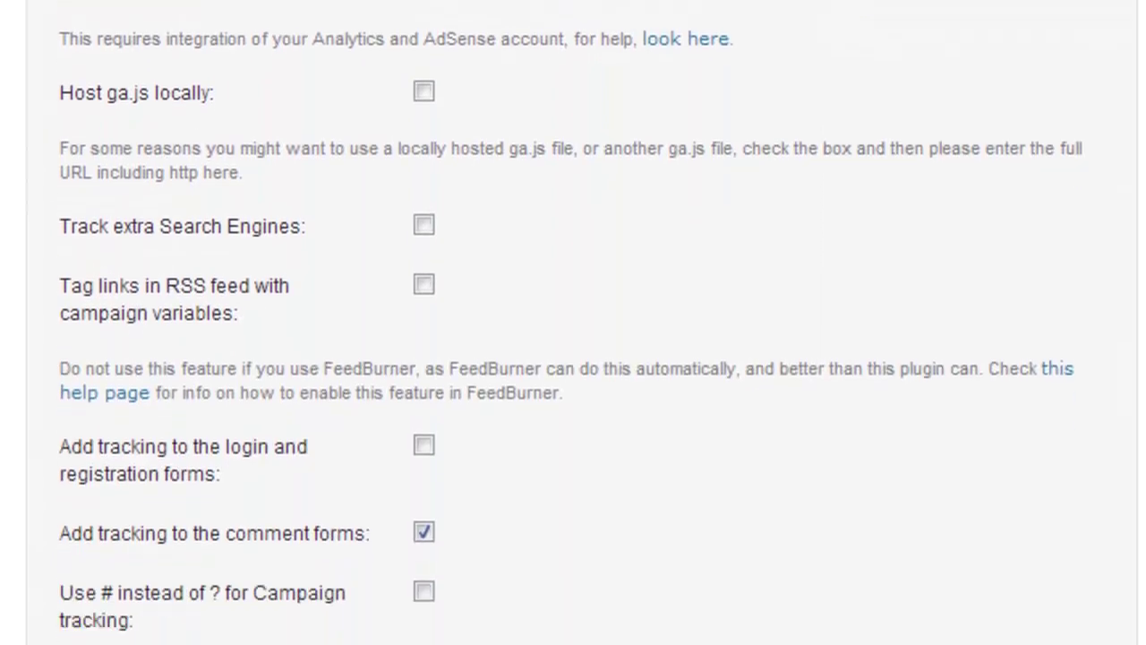
{"action": "scroll", "coordinate": [573, 331], "scroll_direction": "down", "scroll_amount": 4}
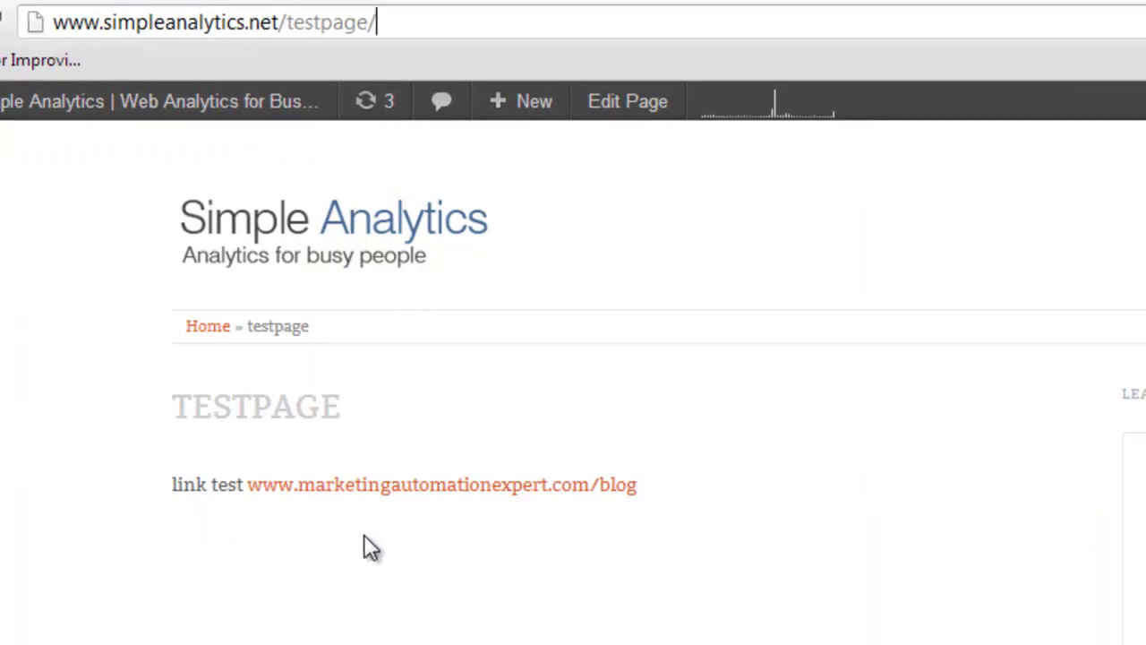
Follow the test link to marketingautomationexpert.com/blog and check the URL's __utm parameters, including utmcsr=MyList.
{"action": "left_click", "coordinate": [500, 504]}
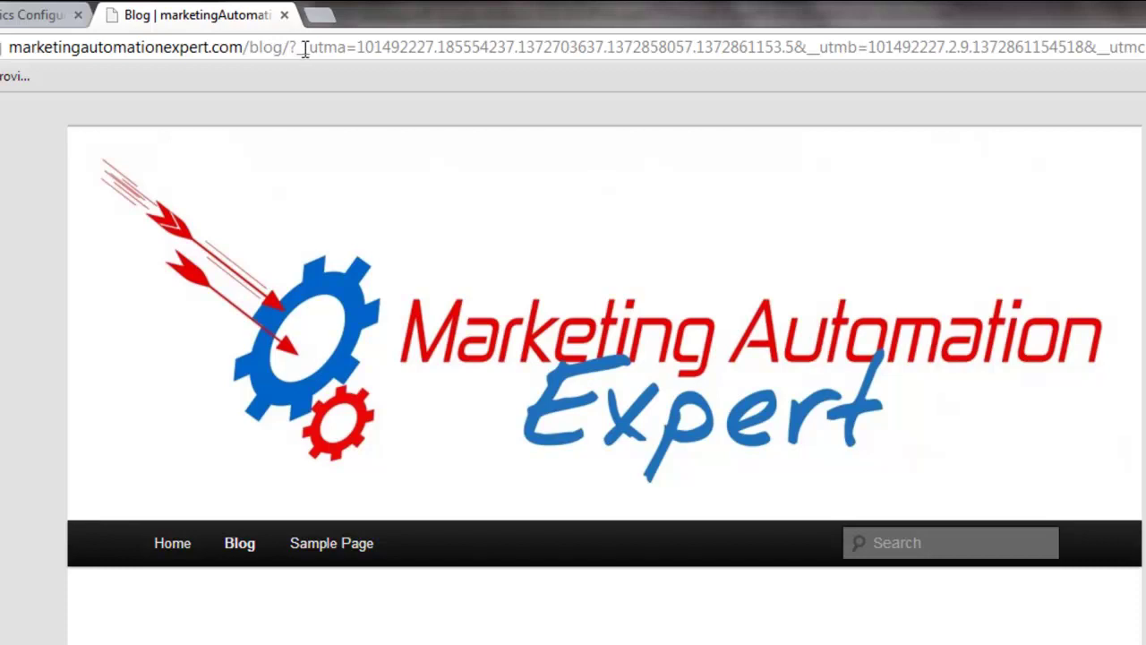
{"action": "left_click_drag", "start_coordinate": [310, 46], "coordinate": [1113, 67]}
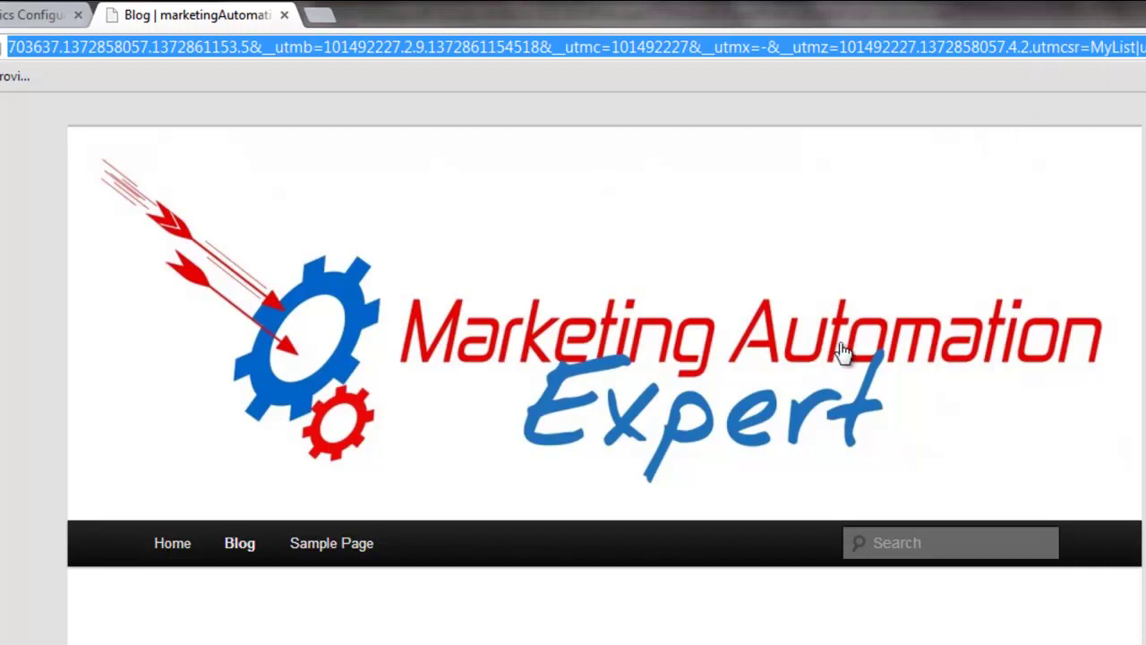
{"action": "left_click", "coordinate": [1087, 48]}
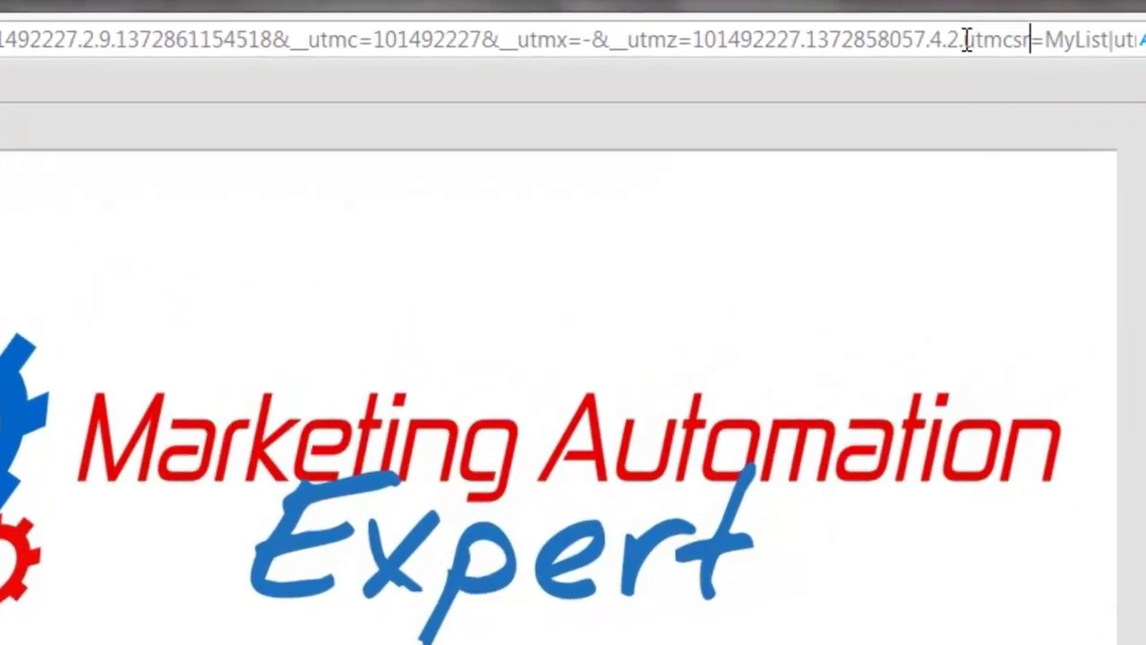
{"action": "left_click_drag", "start_coordinate": [1037, 49], "coordinate": [1098, 34]}
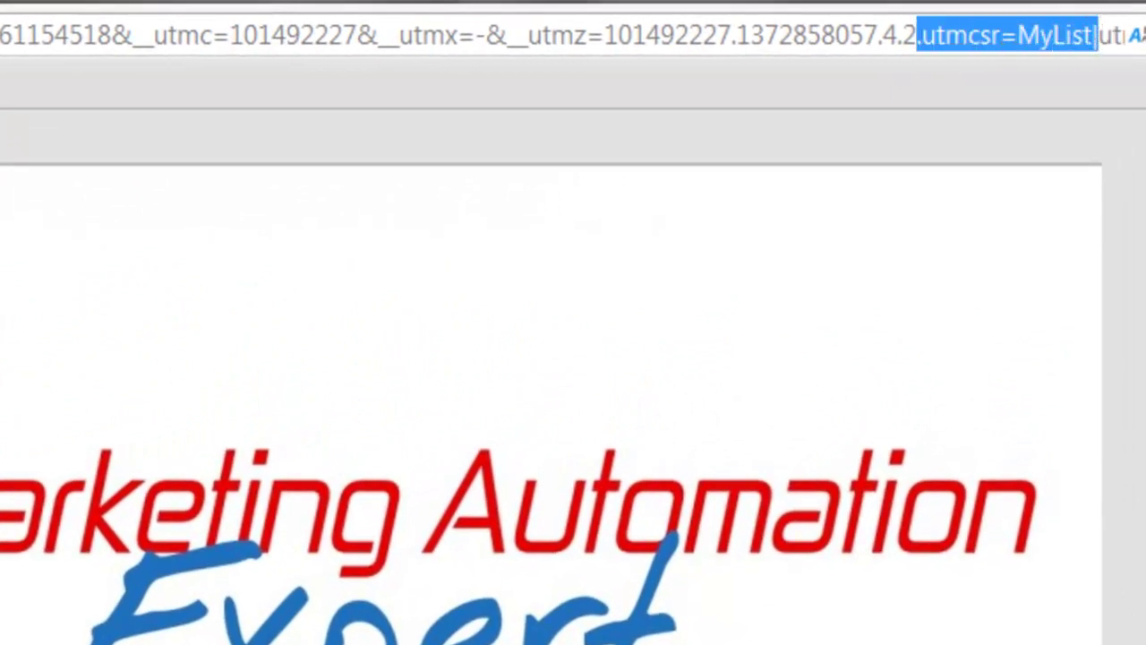